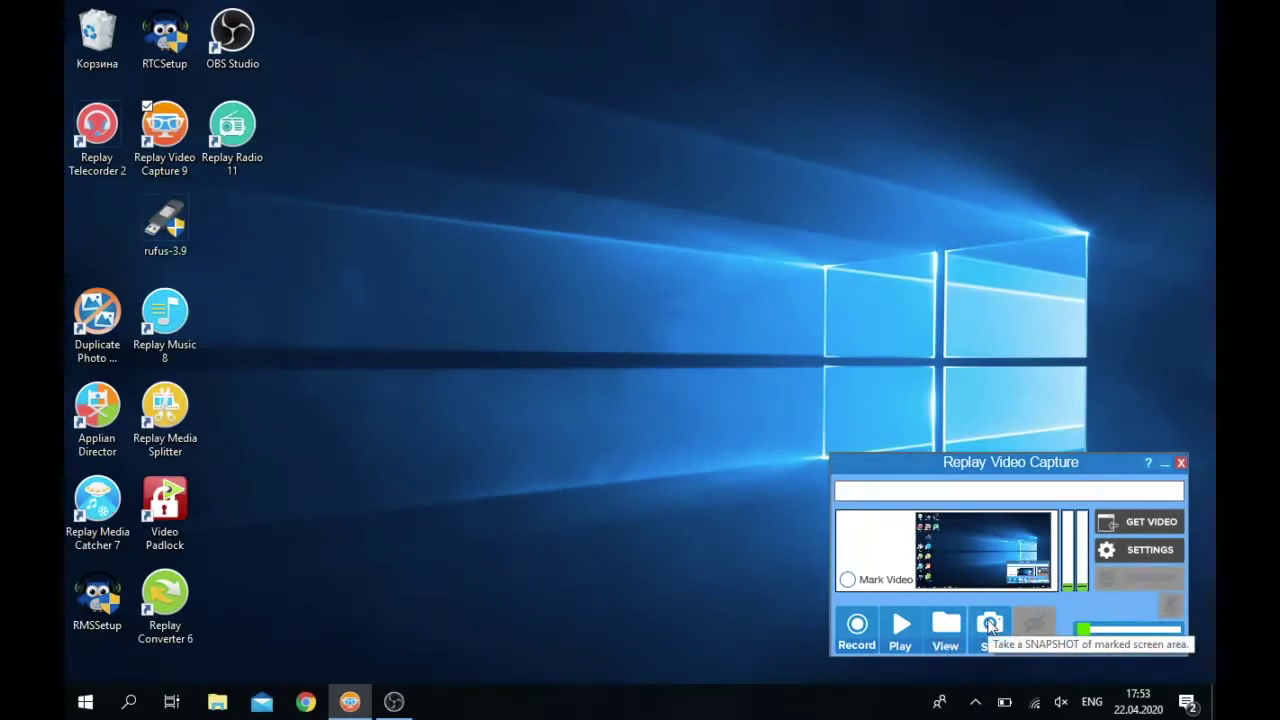
- Set capture volume to 46%, then mark and accept a nearly full-screen 1282×762 capture area
left_click(1130, 633)
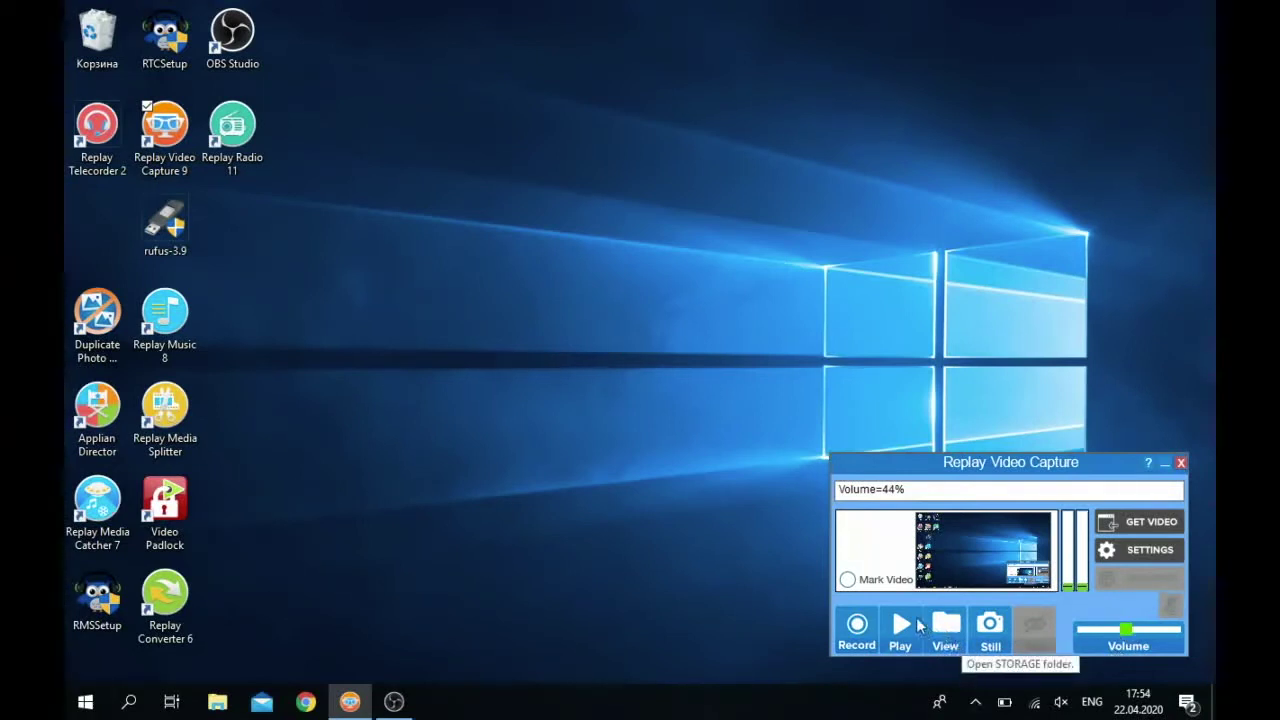
left_click(848, 580)
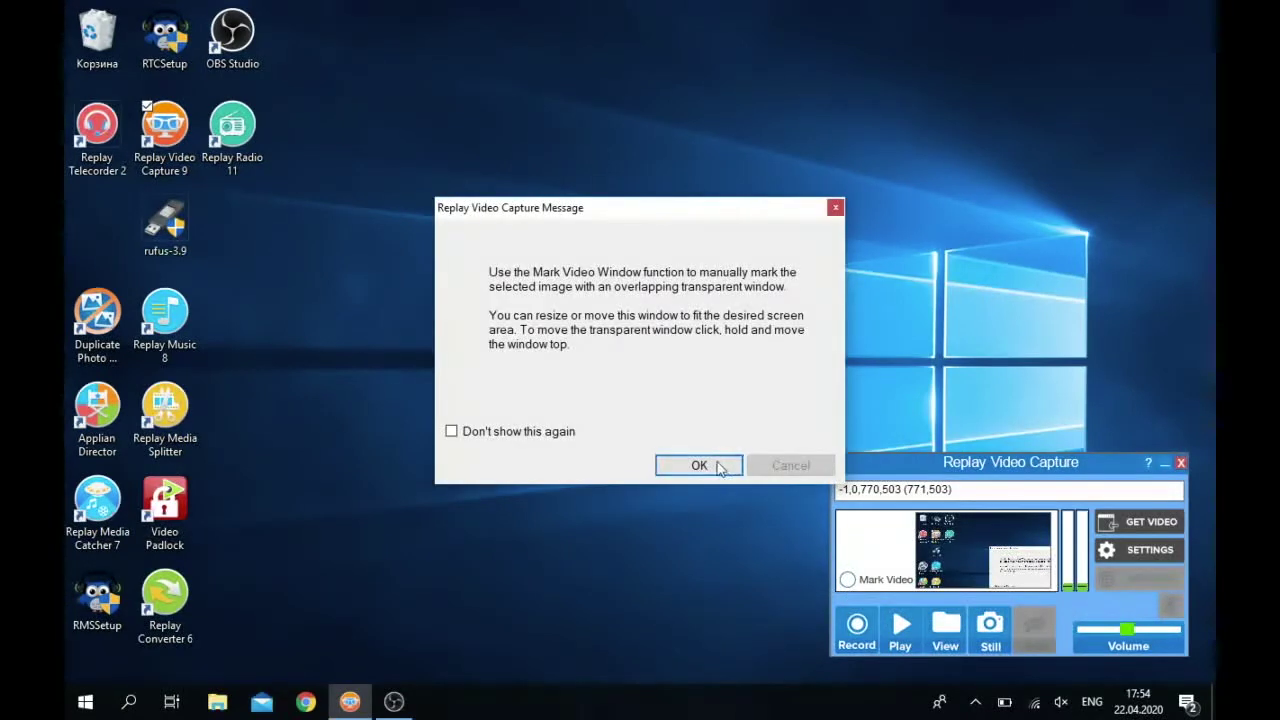
left_click(699, 465)
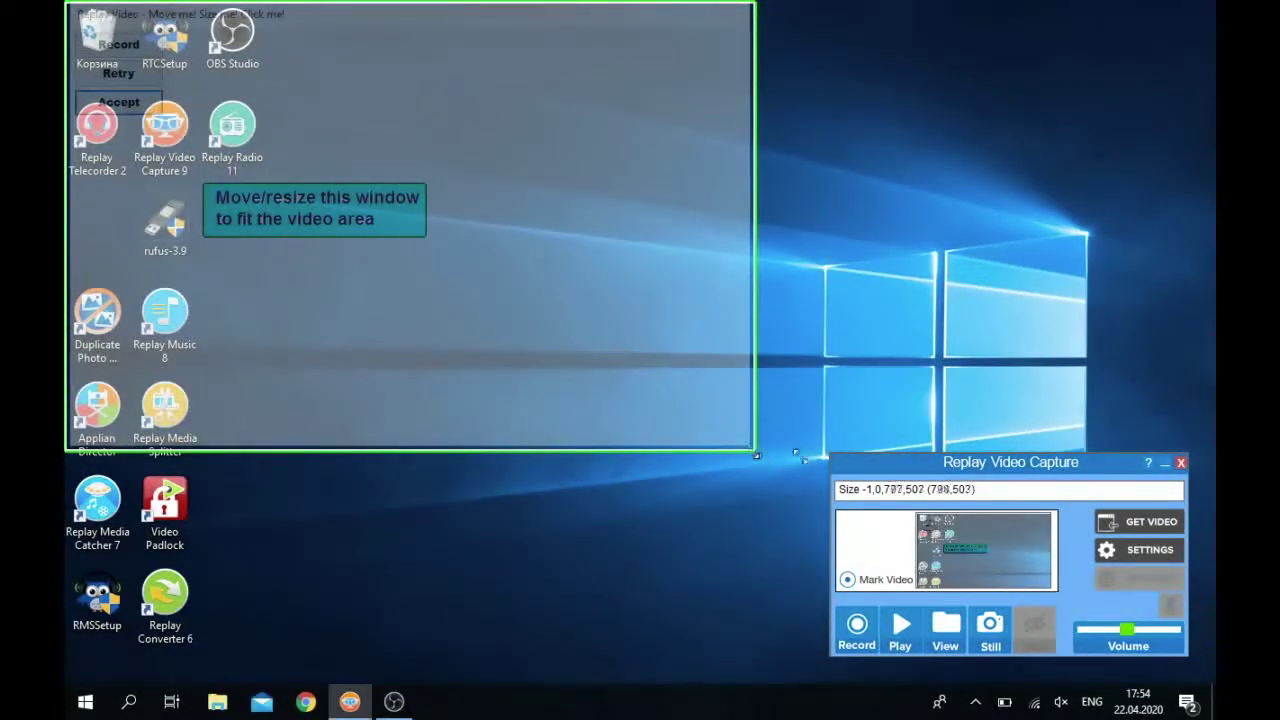
mouse_move(750, 447)
left_mouse_down()
mouse_move(1211, 698)
mouse_move(1209, 685)
left_mouse_up()
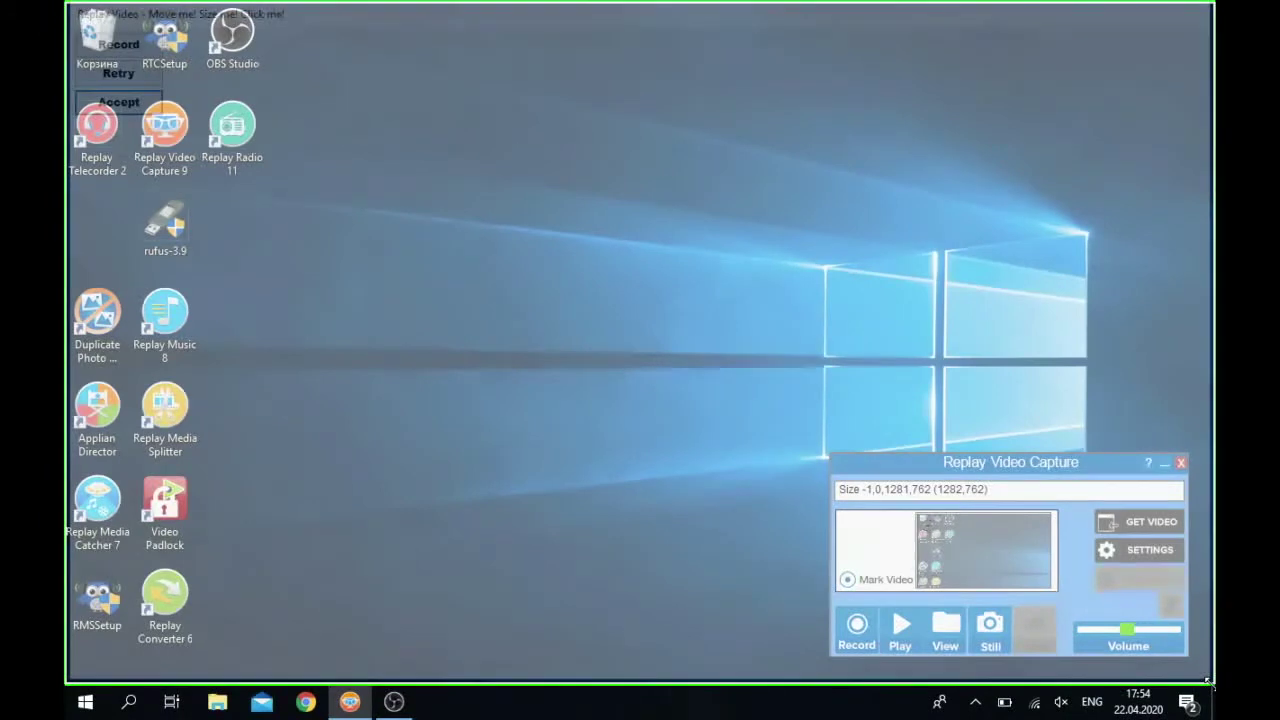
left_click(716, 383)
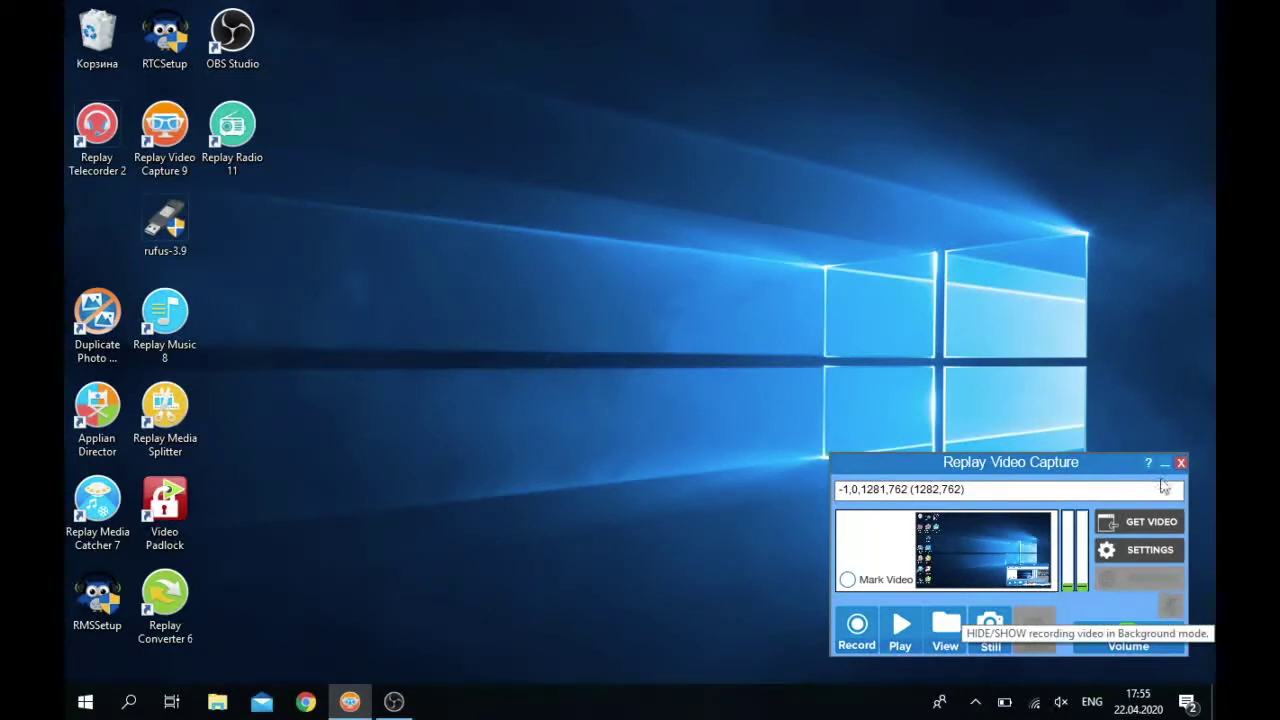
- Minimize the main window, restore it from the taskbar, and bring up Settings
left_click(1165, 463)
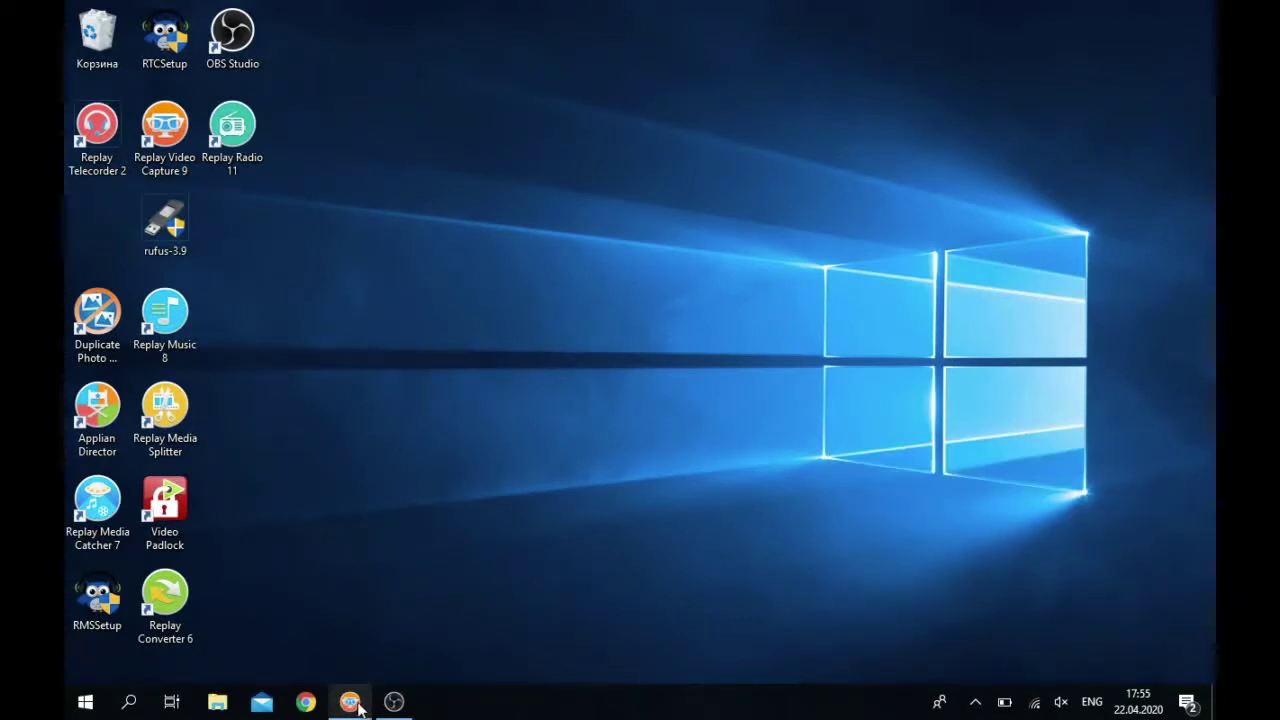
mouse_move(349, 702)
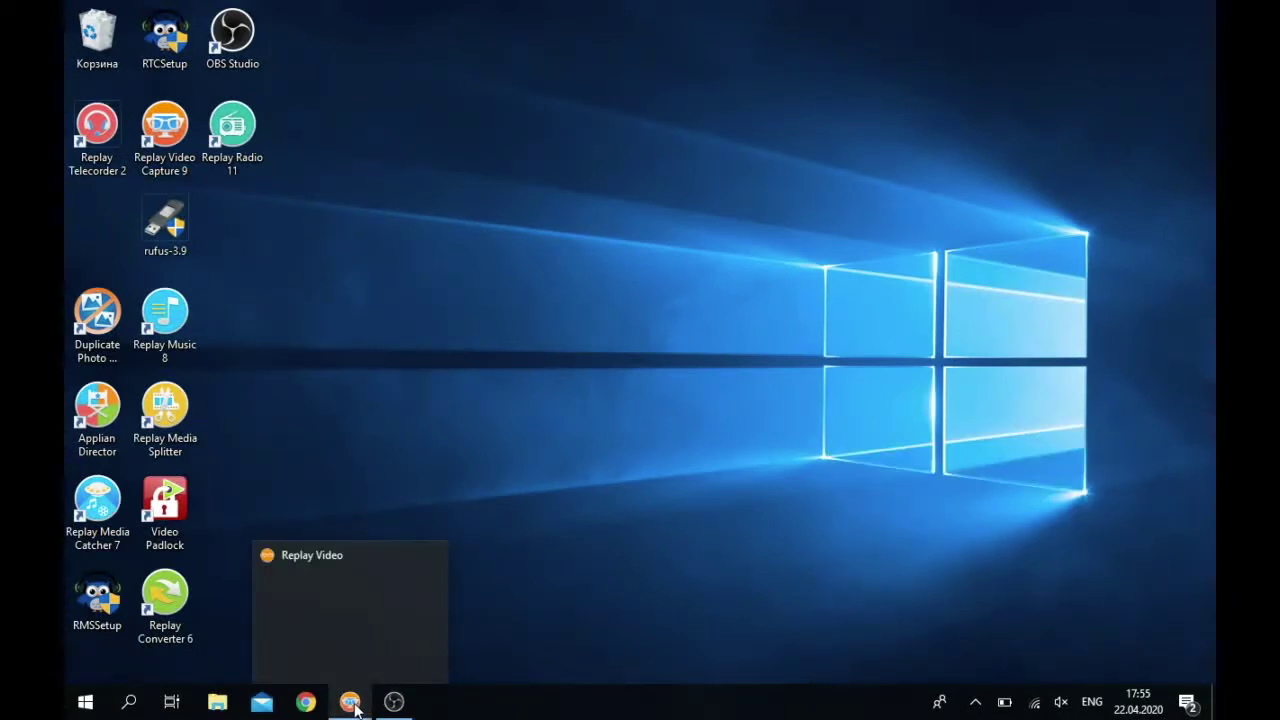
left_click(347, 646)
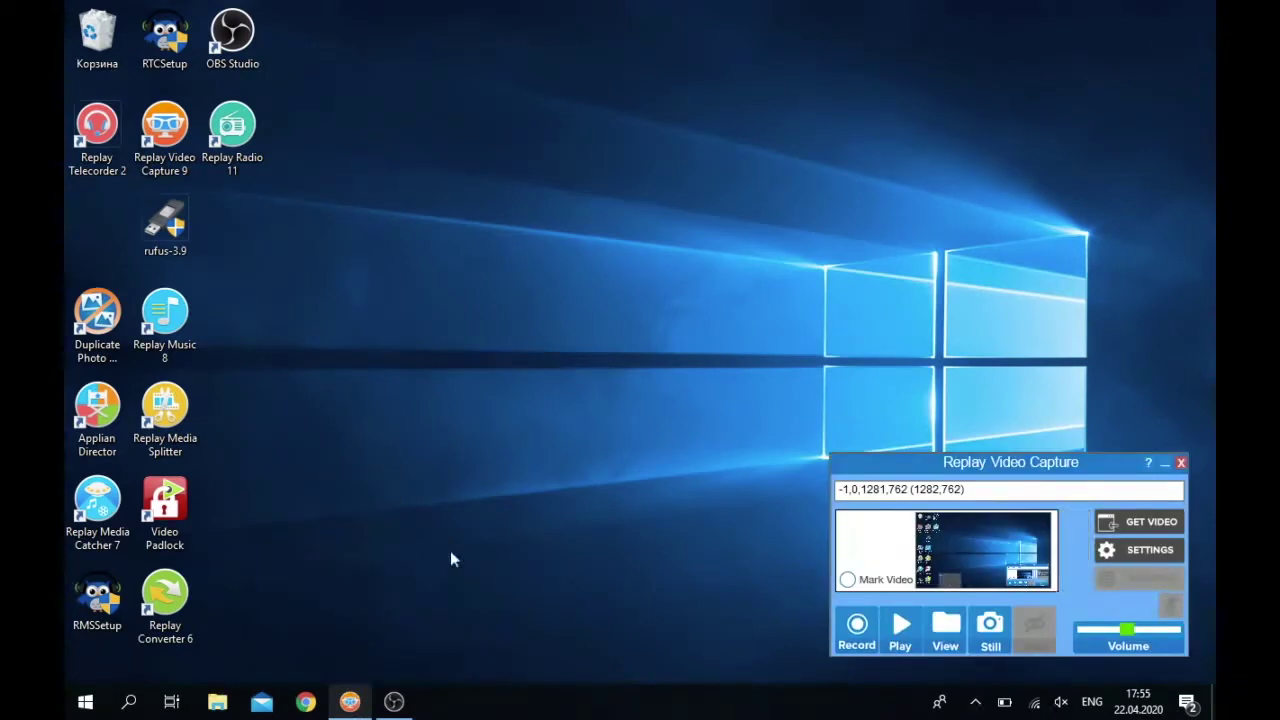
left_click(1140, 550)
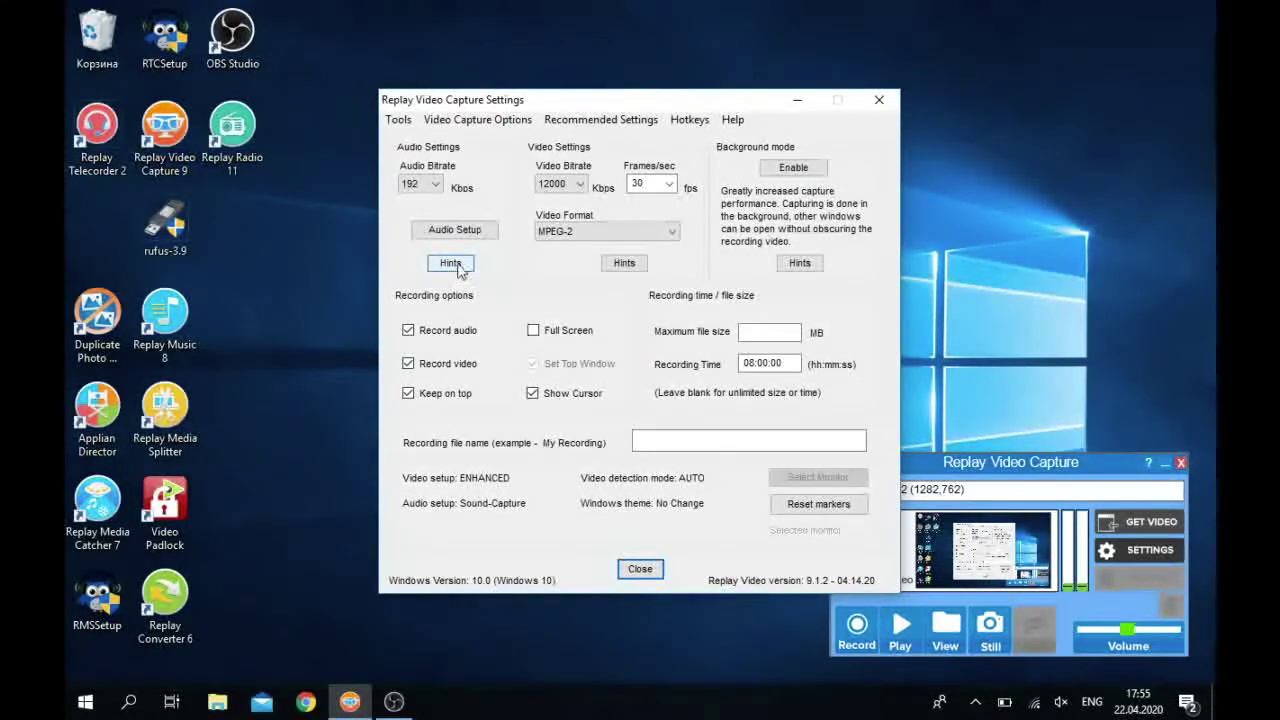
- Review the audio Hints, then open Audio Setup showing the Sound-Capture driver option
left_click(457, 268)
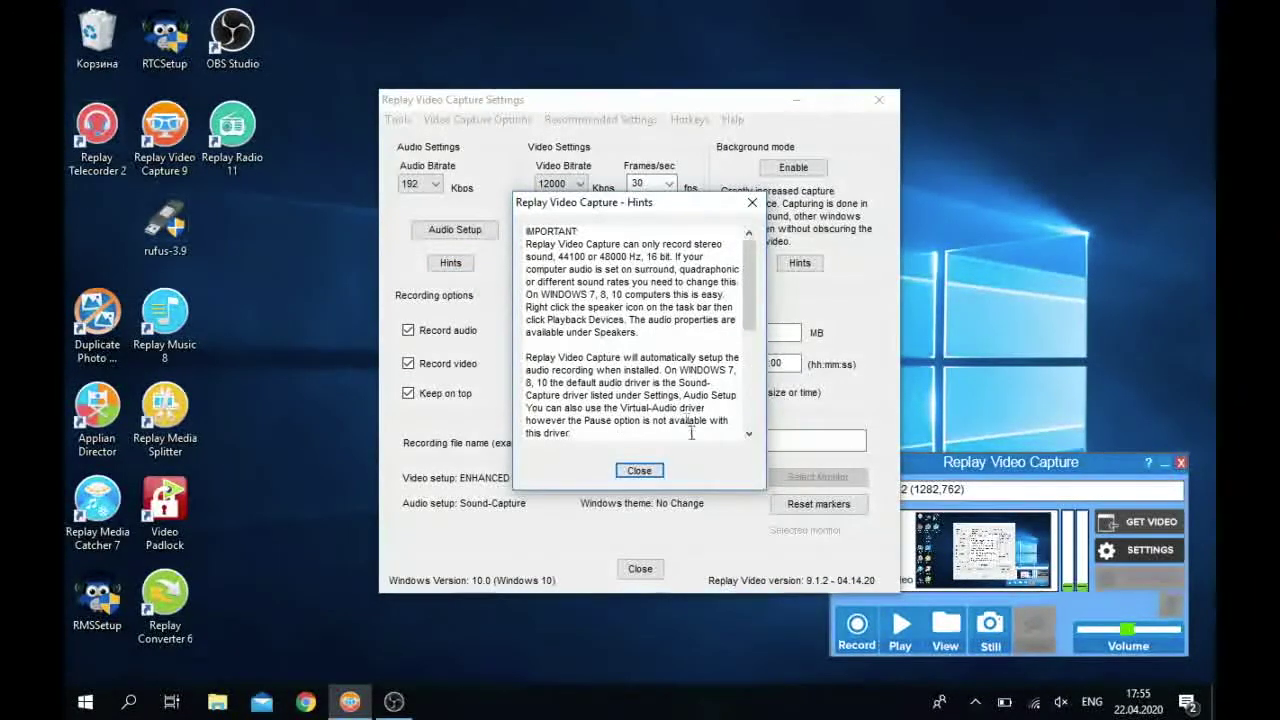
left_click(640, 471)
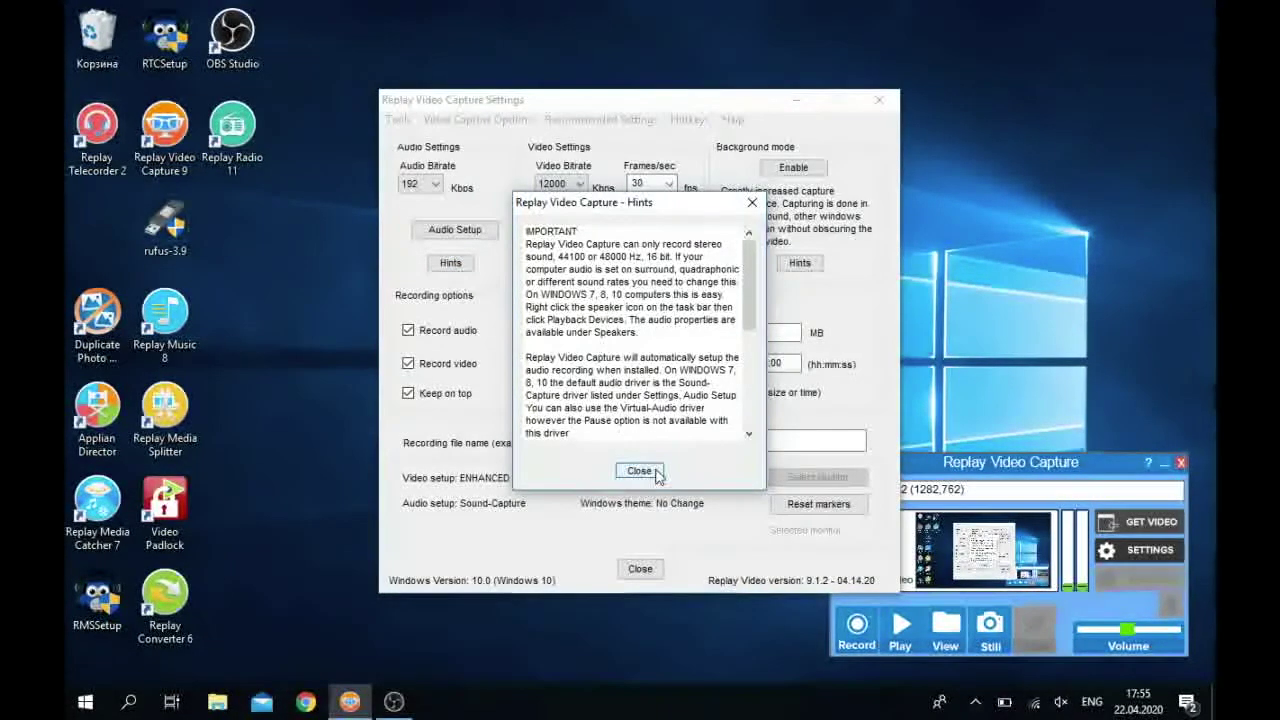
left_click(475, 236)
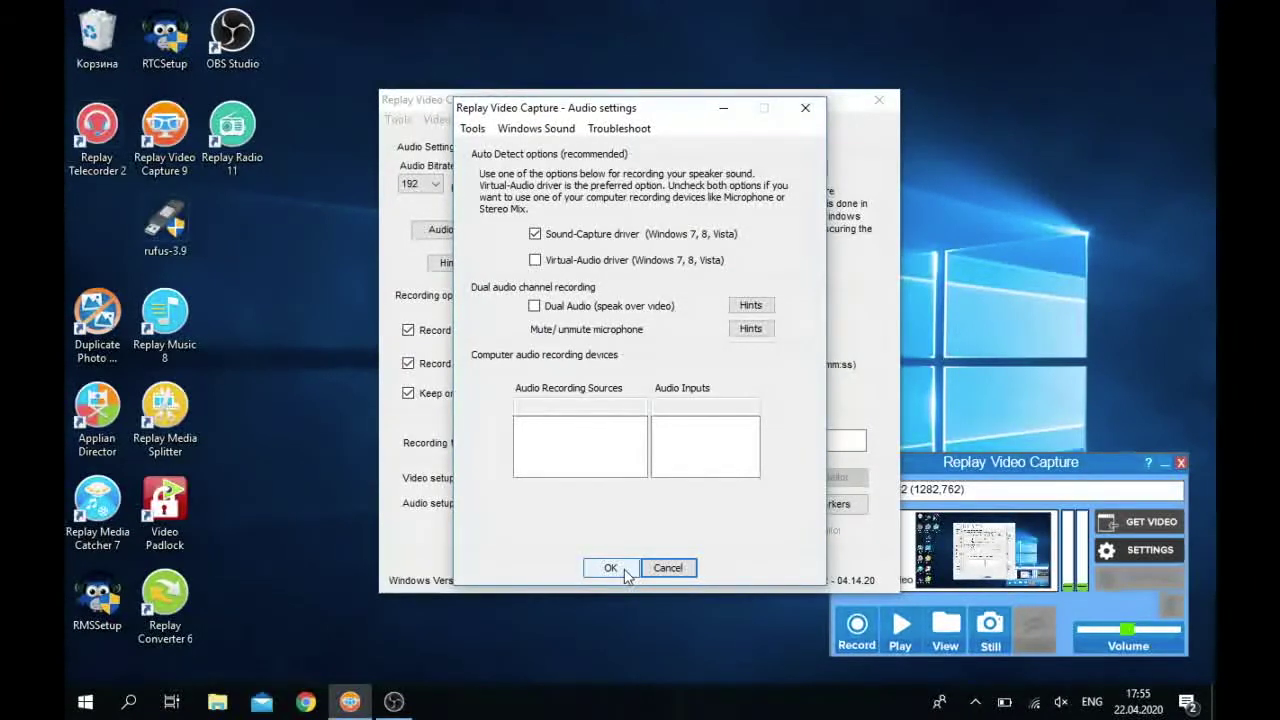
- Open Windows Sound, review the troubleshooting help, and accept the Sound-Capture audio settings
left_click(476, 130)
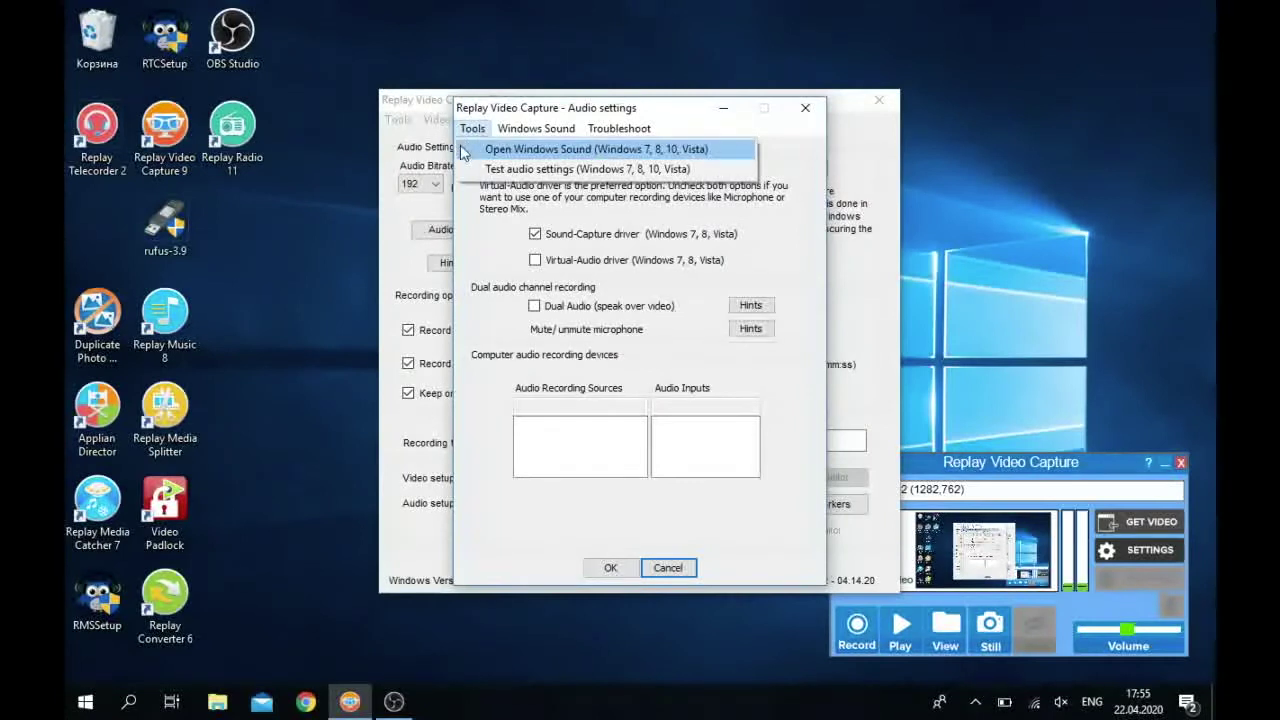
left_click(465, 150)
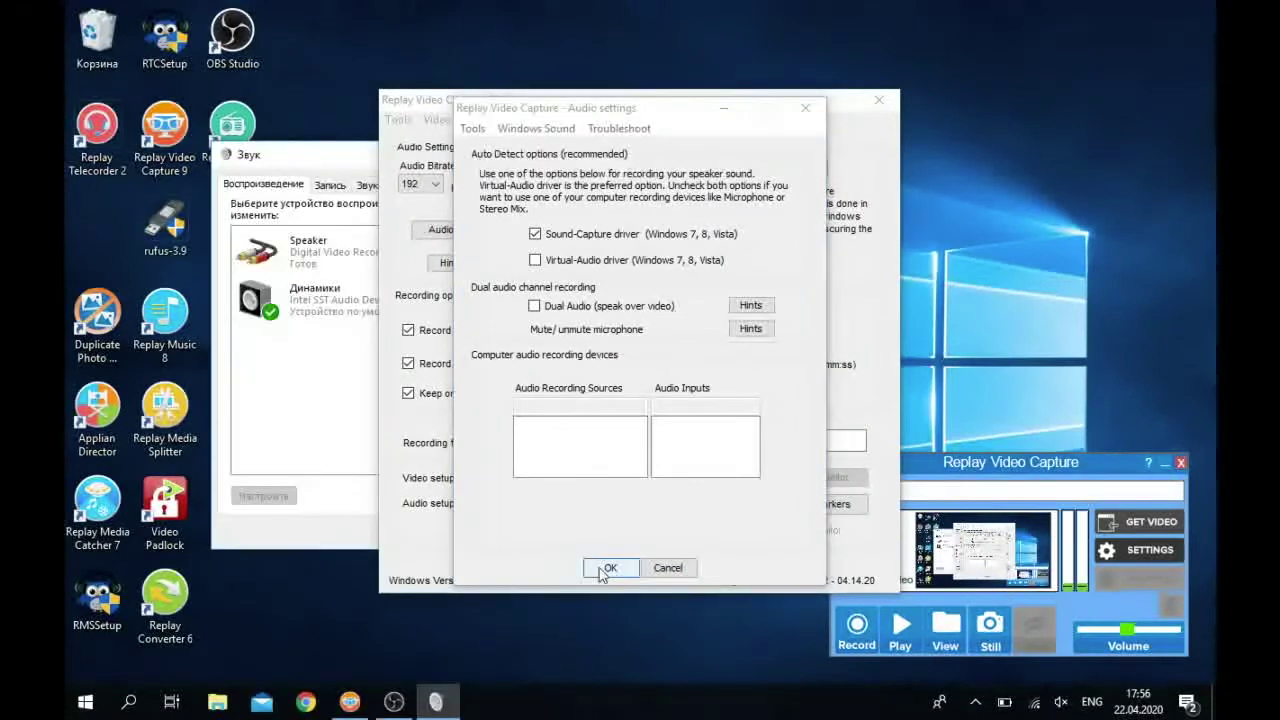
left_click(620, 130)
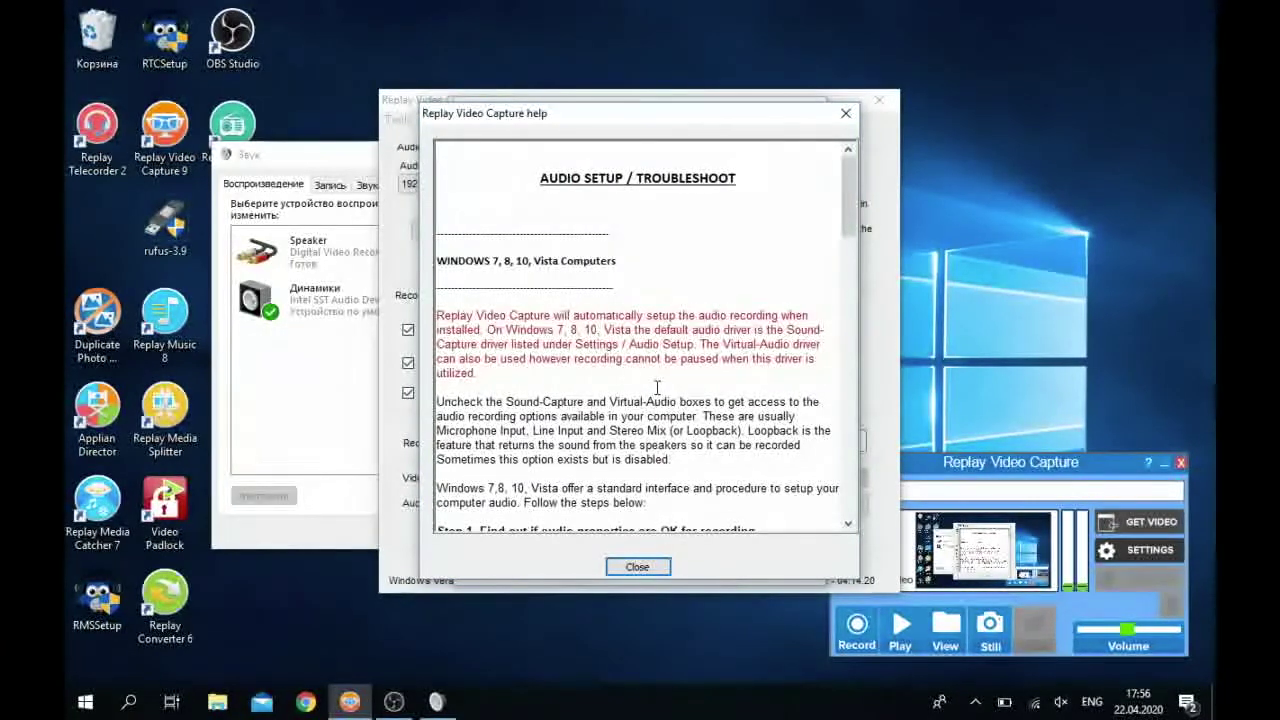
left_click(638, 567)
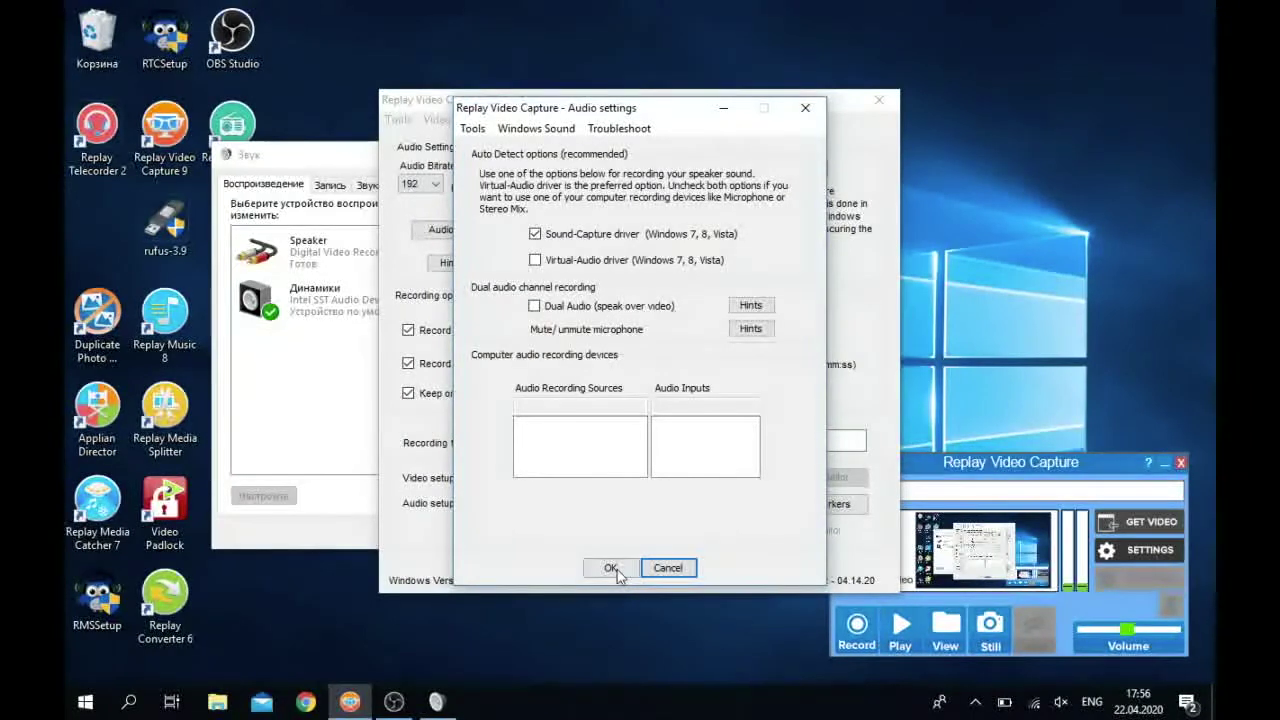
left_click(612, 568)
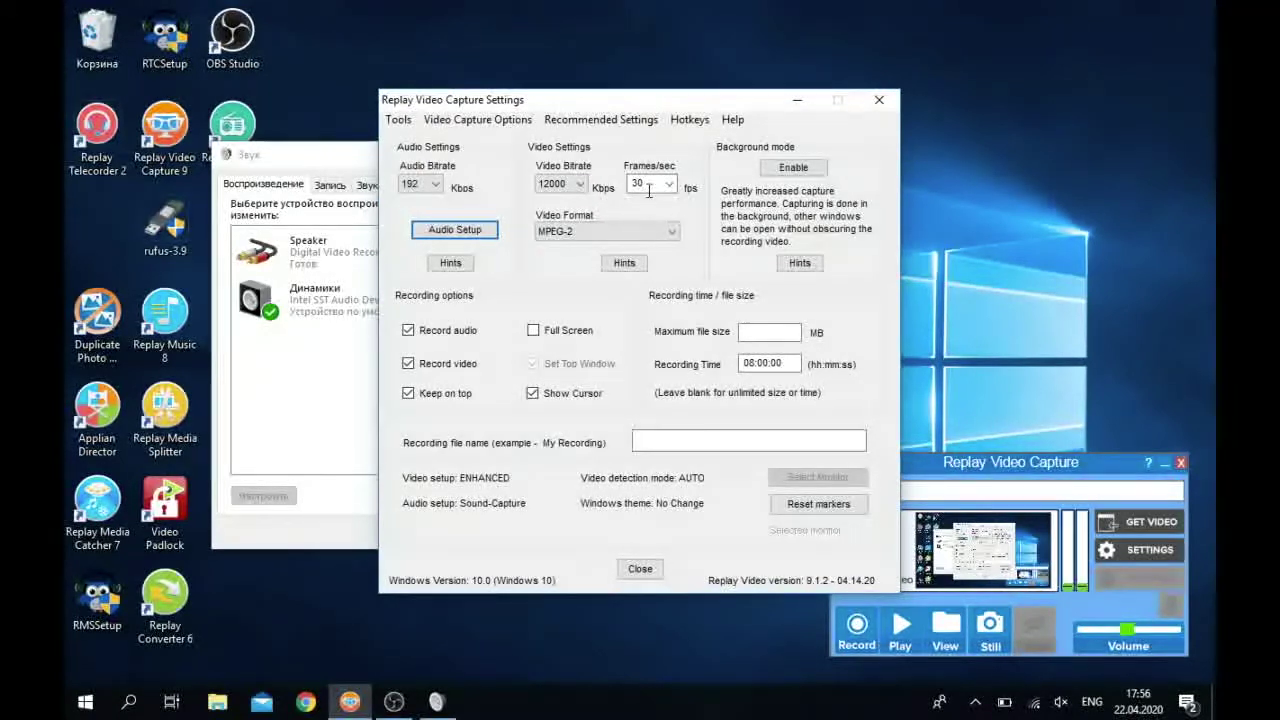
left_click(624, 264)
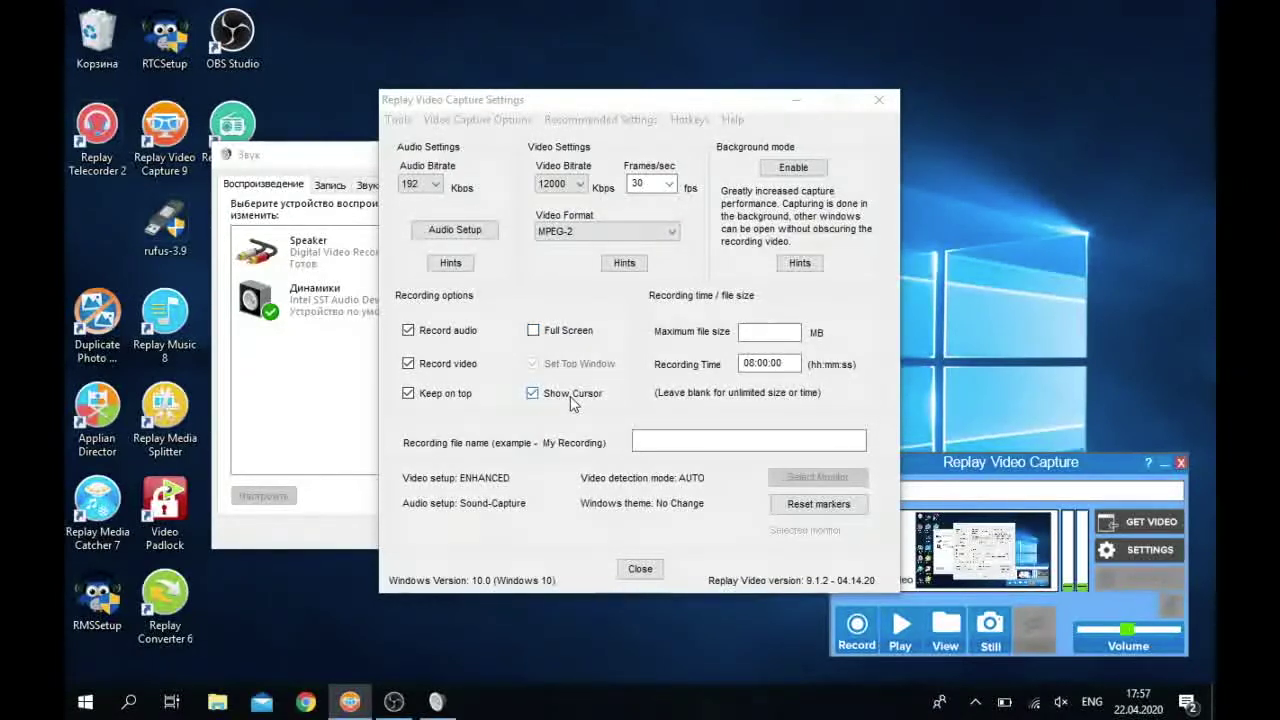
left_click(530, 270)
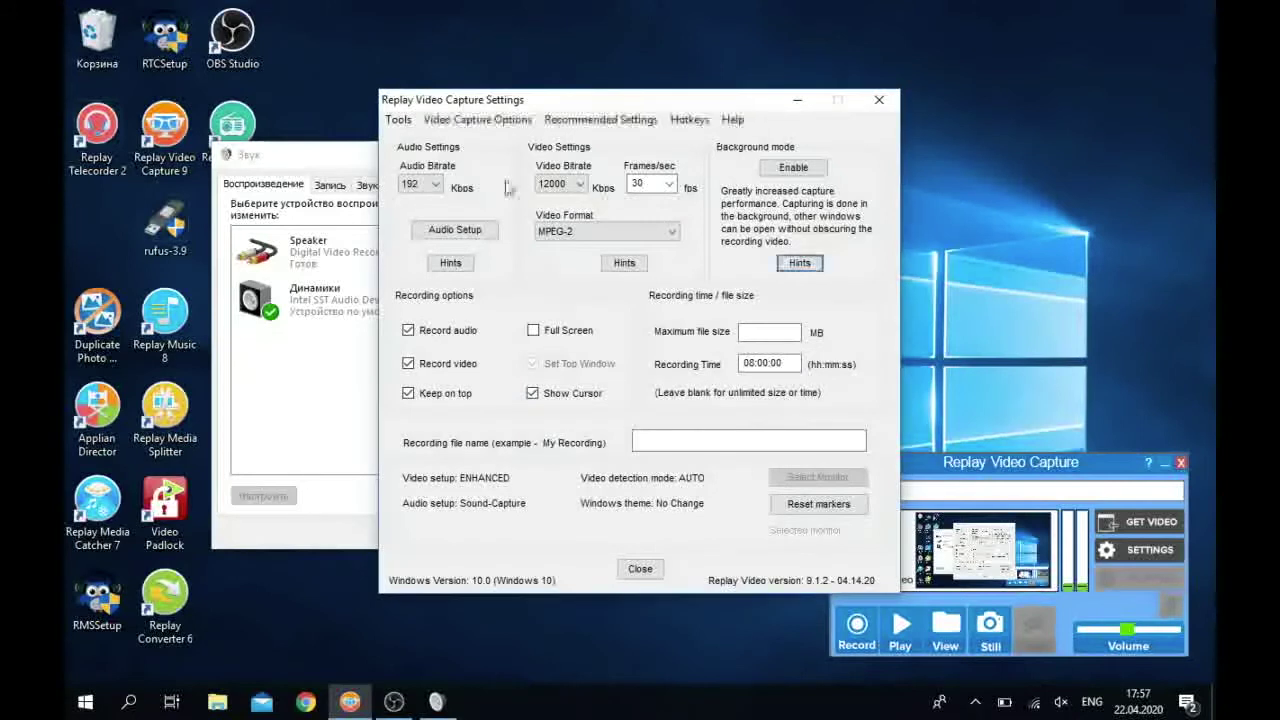
left_click(478, 121)
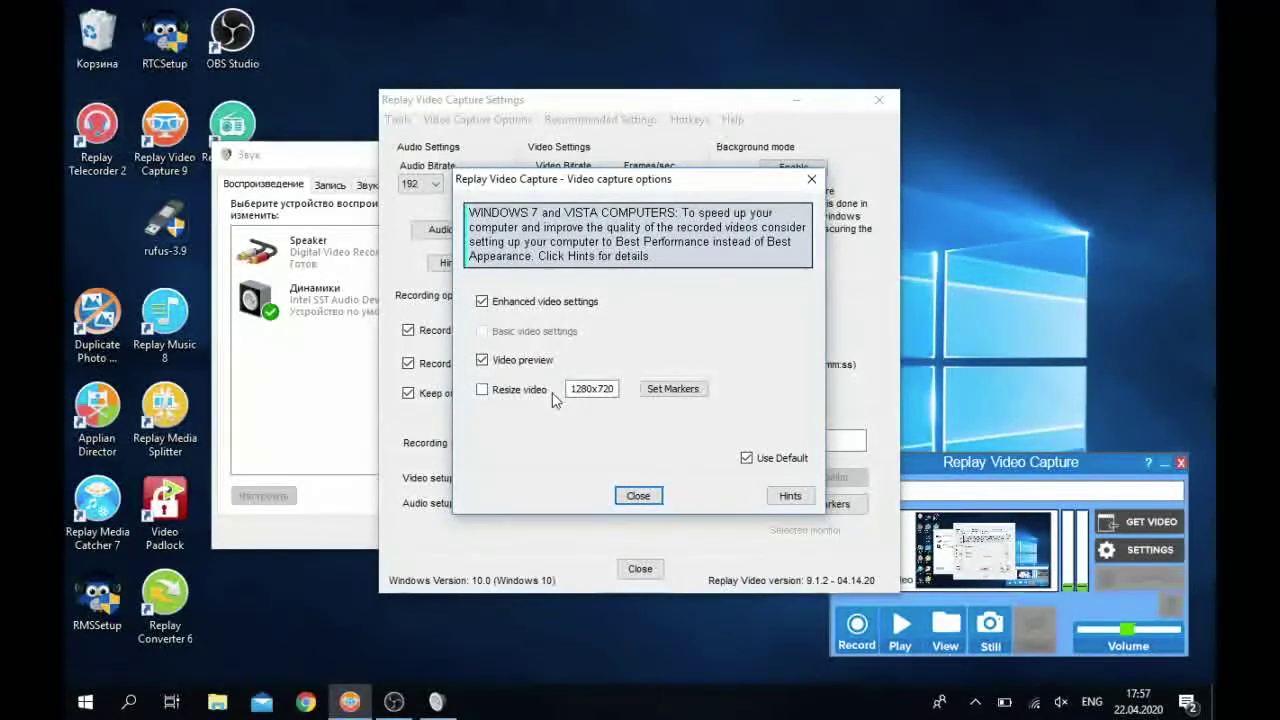
left_click(638, 495)
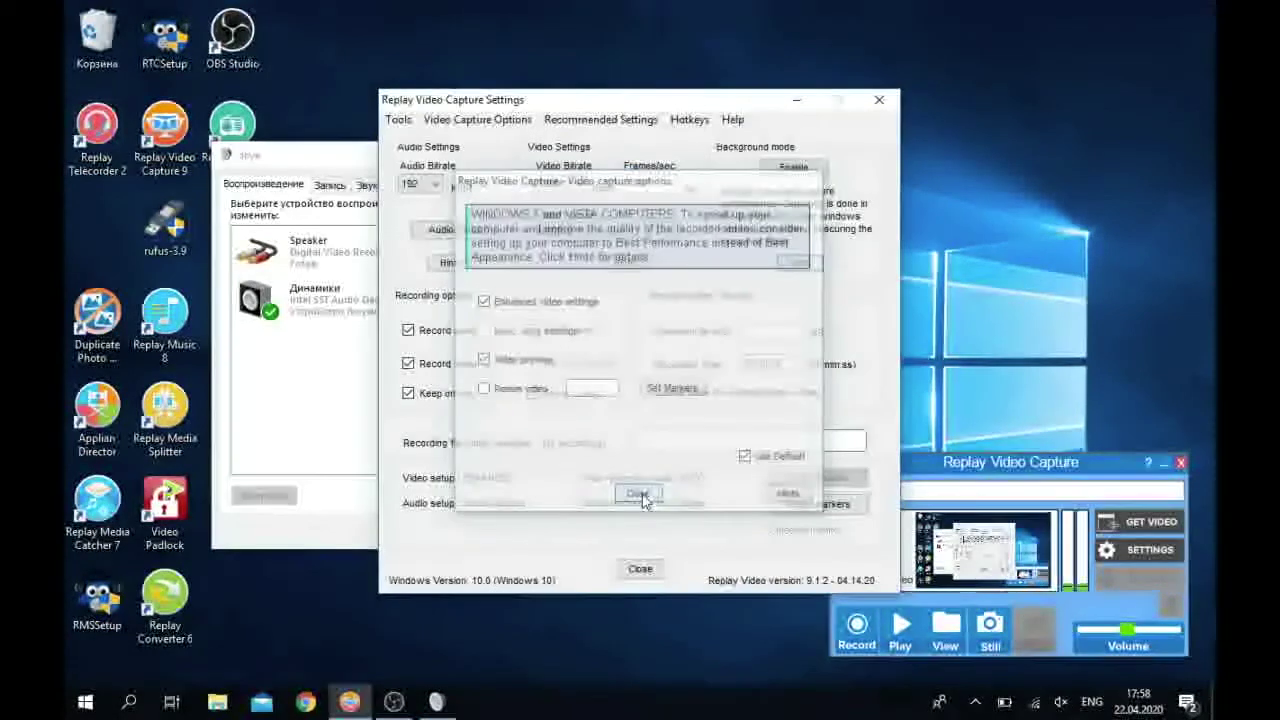
- Apply the 'Movies, HD videos, web videos (MPEG-2)' recommended preset
left_click(559, 121)
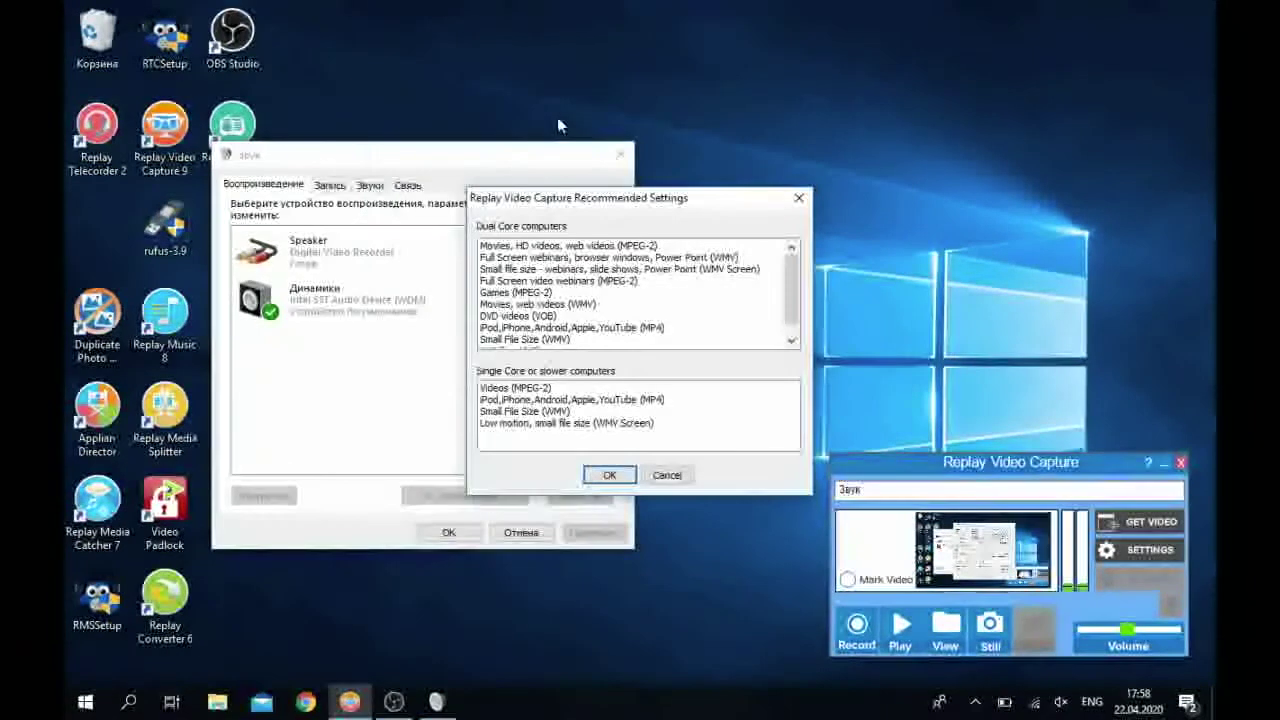
left_click(530, 248)
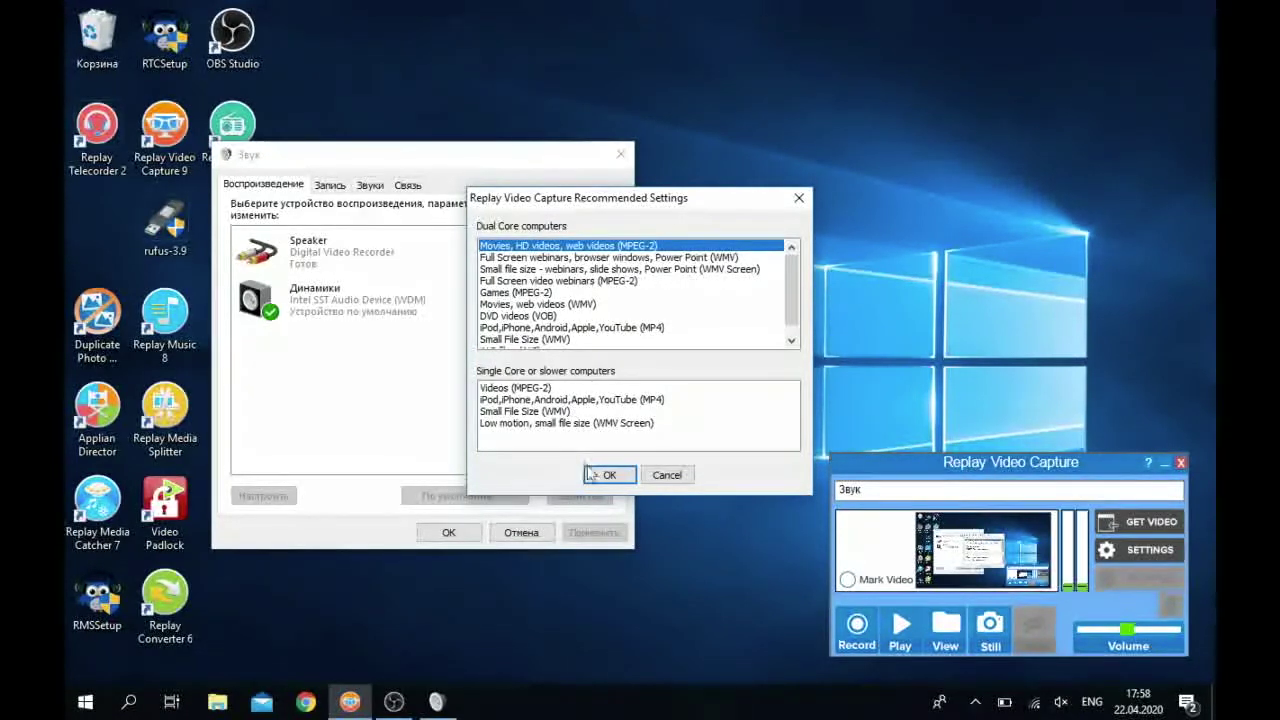
left_click(650, 479)
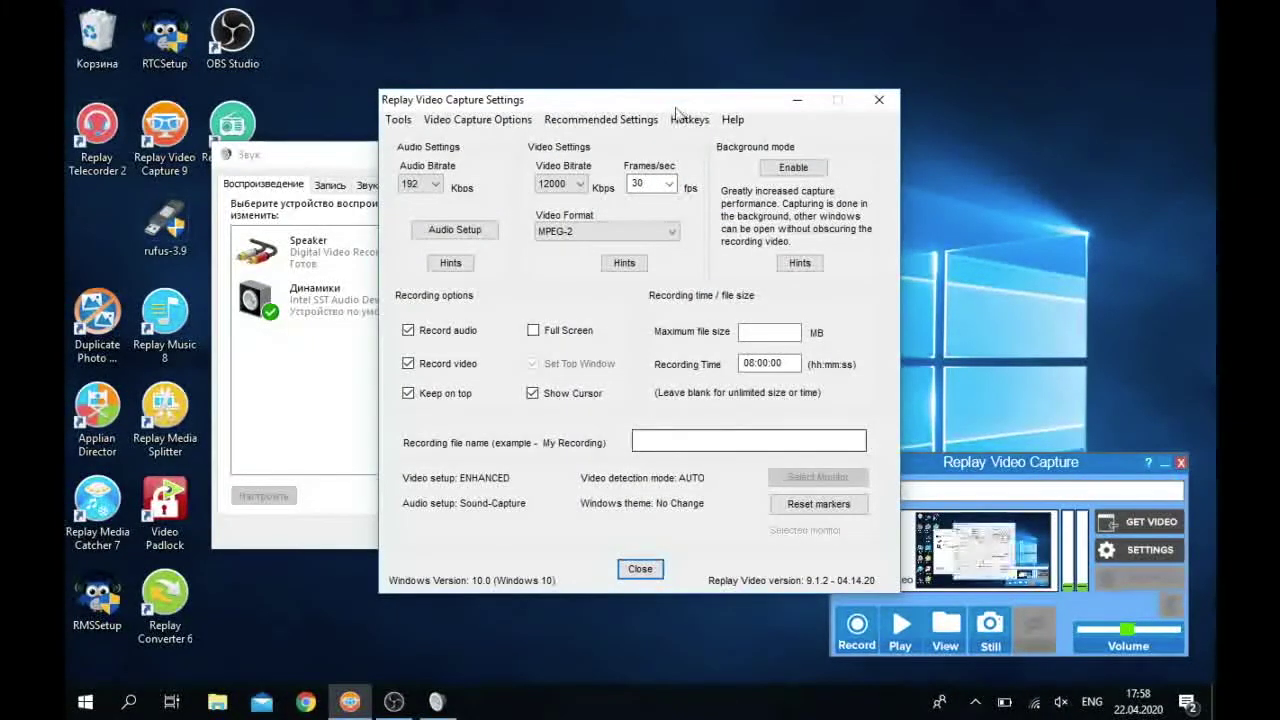
- In Hotkeys, enable 'Minimize Replay Video Capture window when recording' instead of hiding
left_click(692, 121)
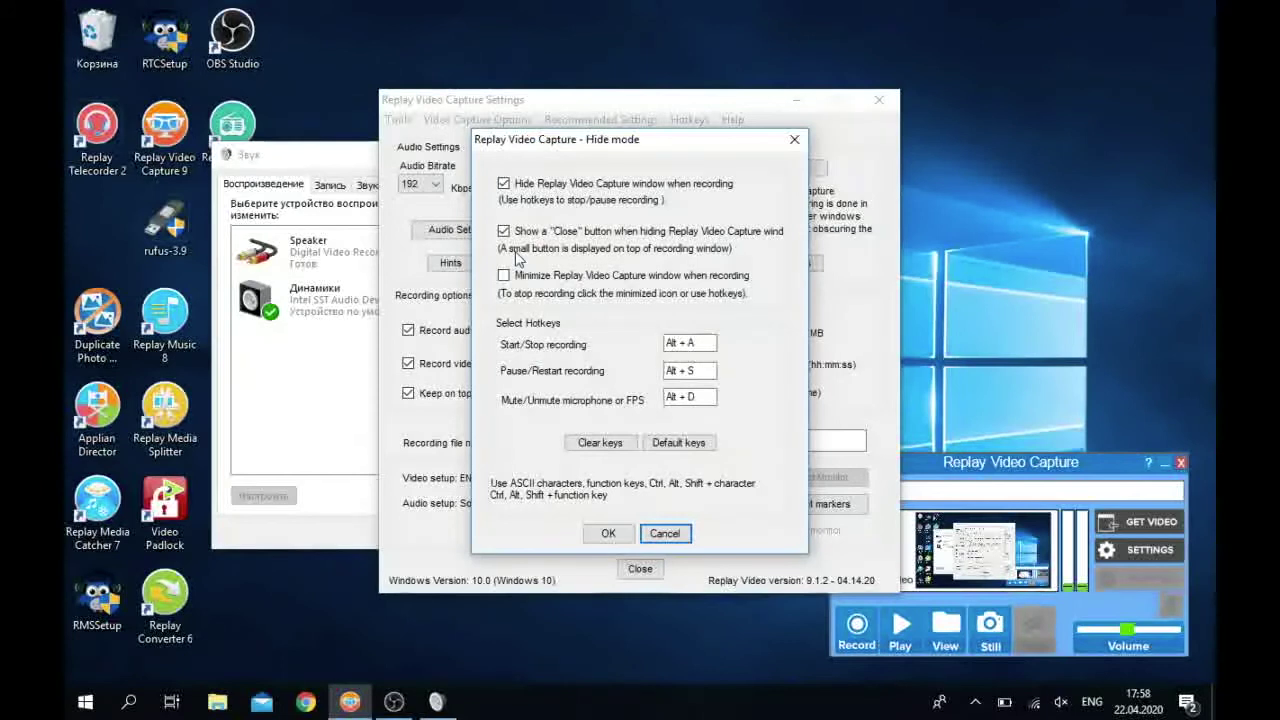
left_click(501, 279)
left_click(503, 277)
left_click(608, 533)
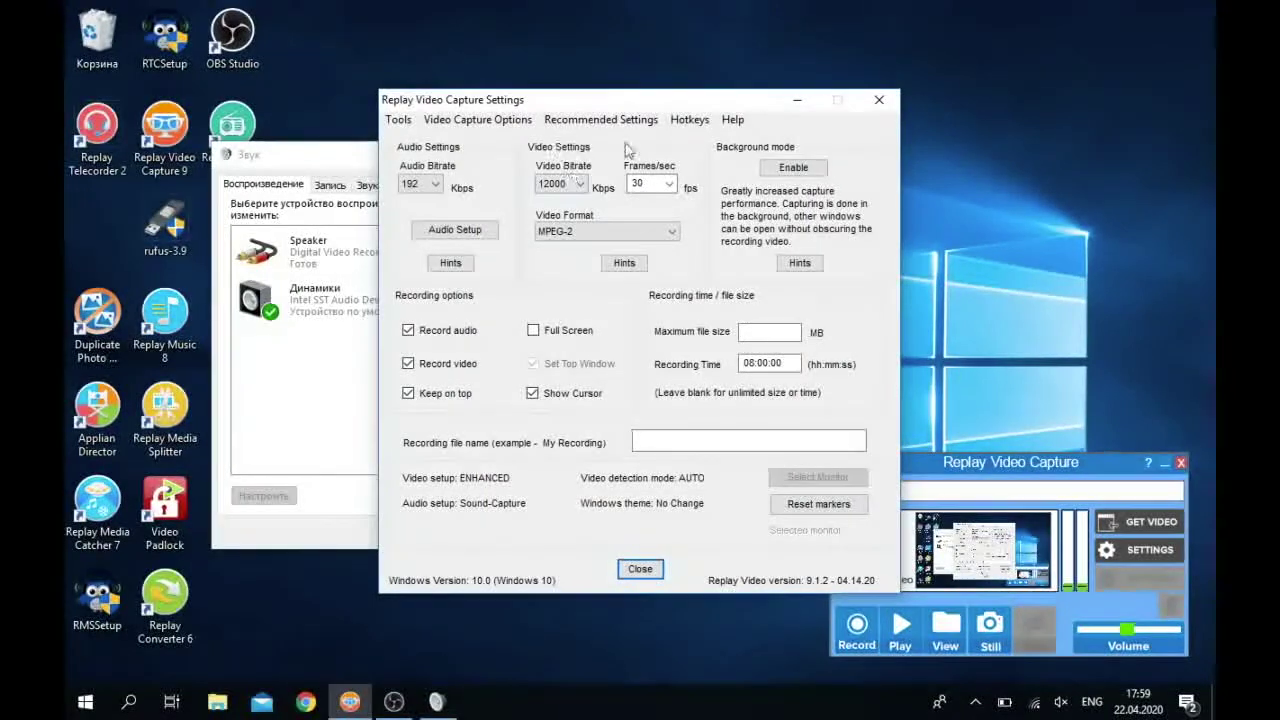
- Restore the initial settings from the Help menu
left_click(731, 120)
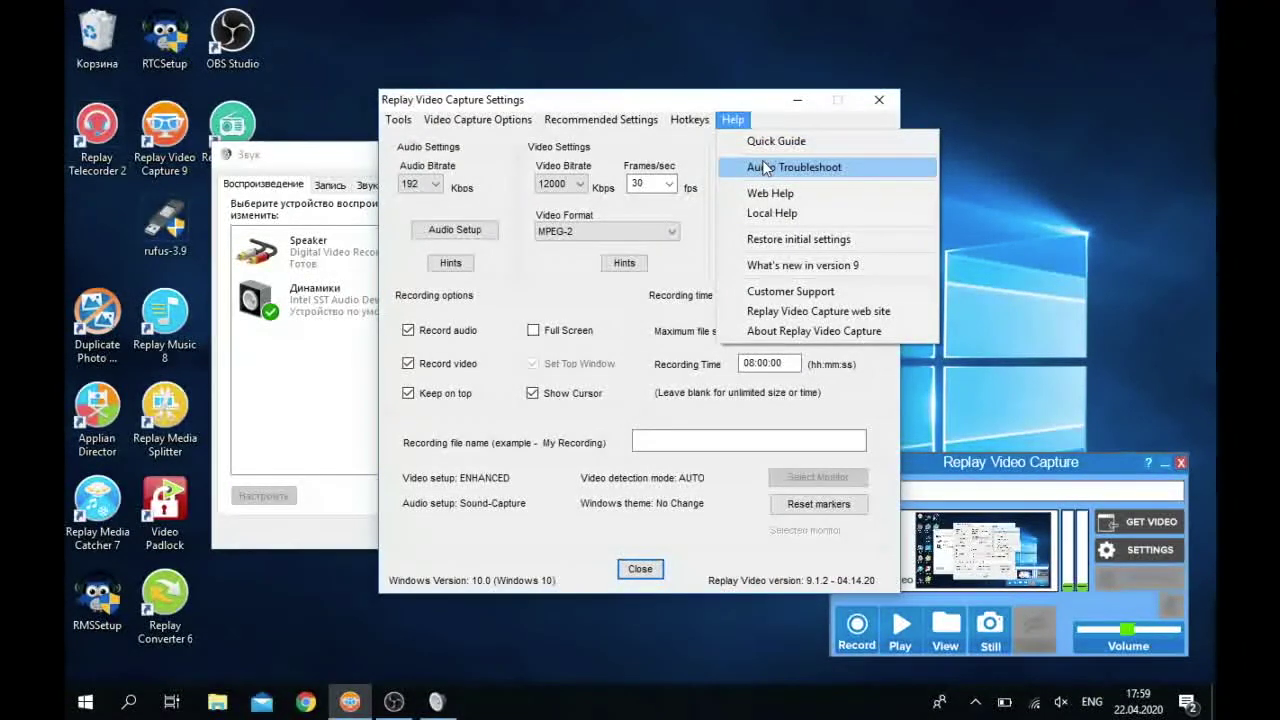
left_click(788, 265)
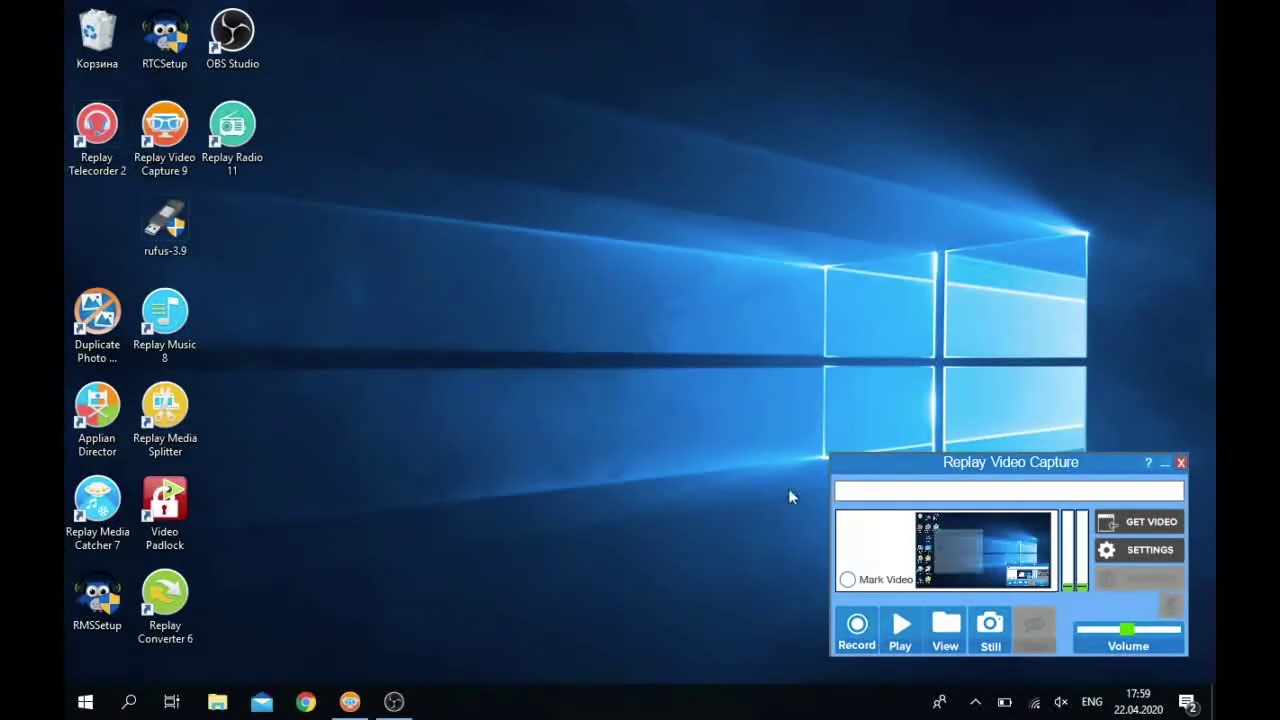